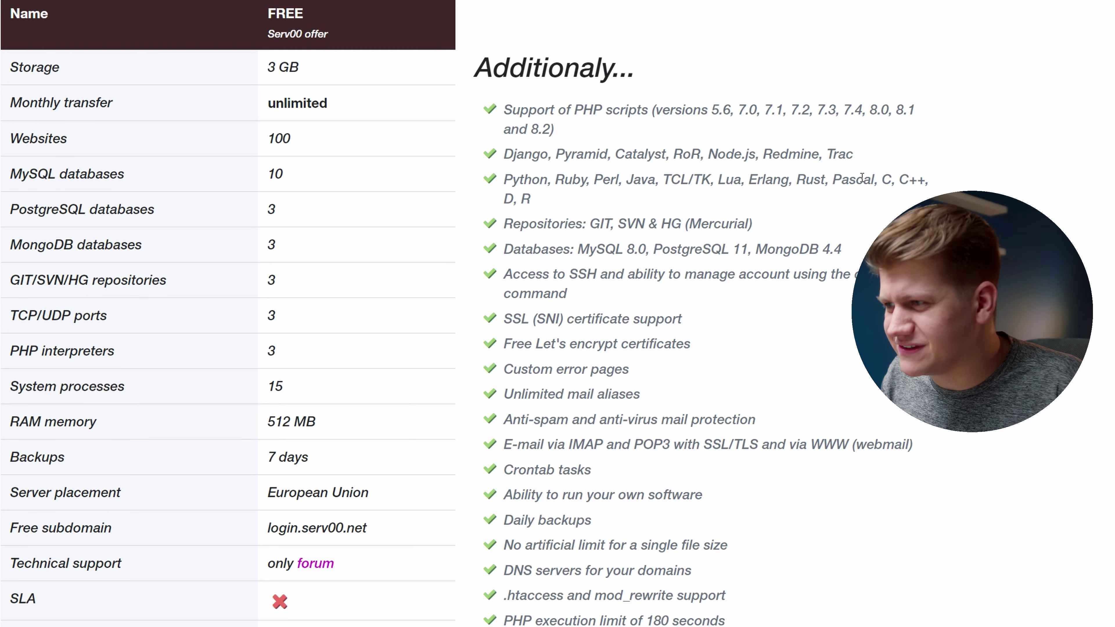
Step: Review the supported frameworks and languages listed in the DevilWEB panel
left_click_drag(504, 151, 931, 180)
left_click(547, 198)
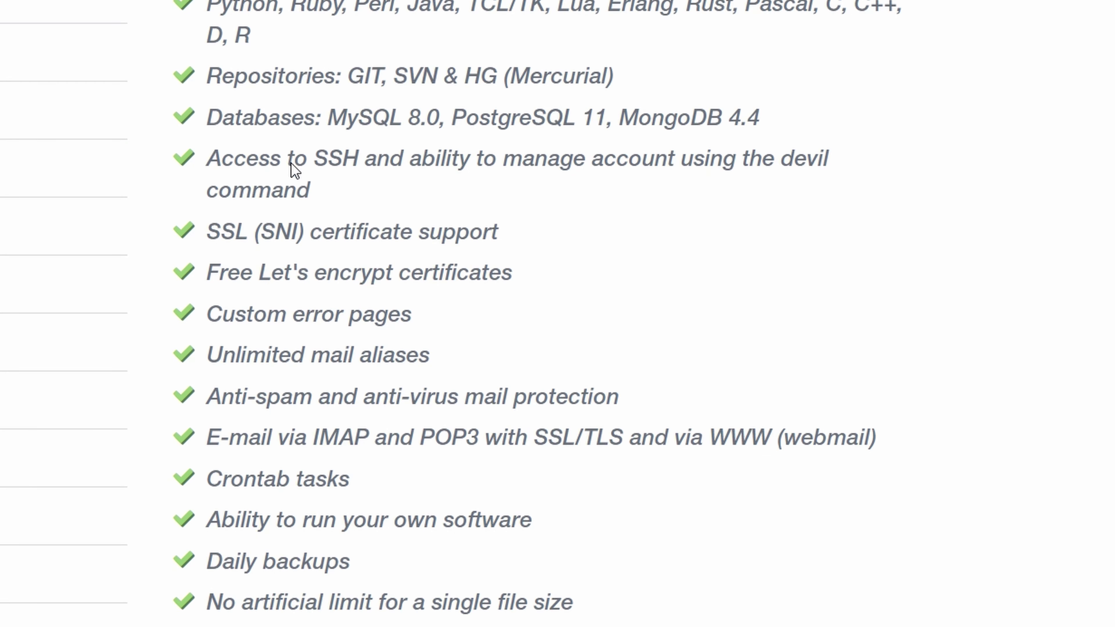
scroll(291, 157, "down", 5)
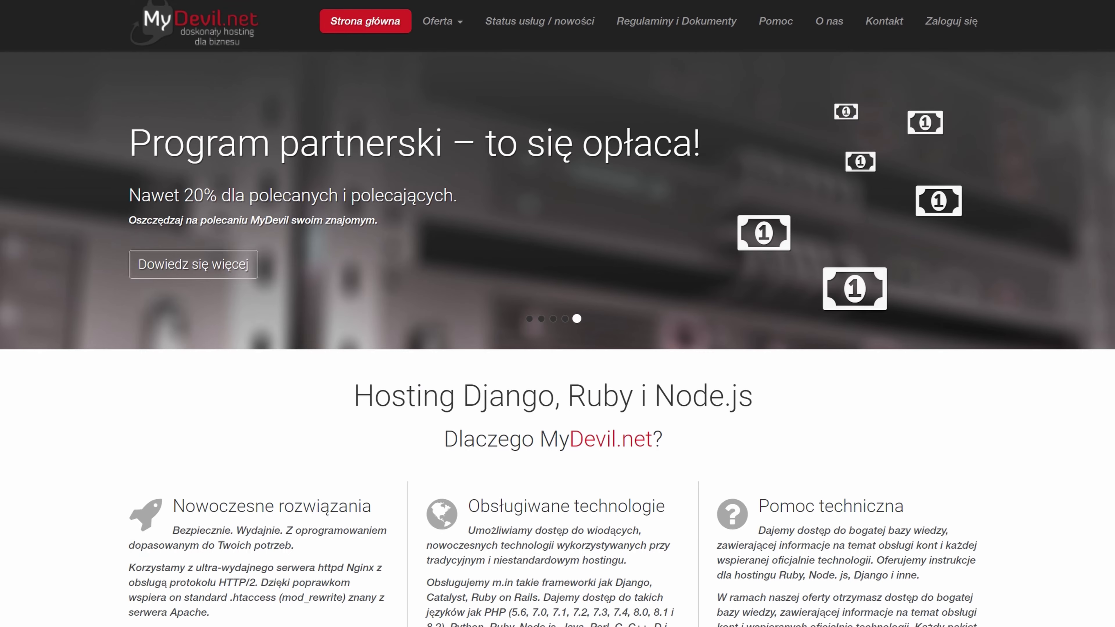
Step: Create the MySQL database dev with a new user devuser and a strong password
scroll(599, 512, "down", 10)
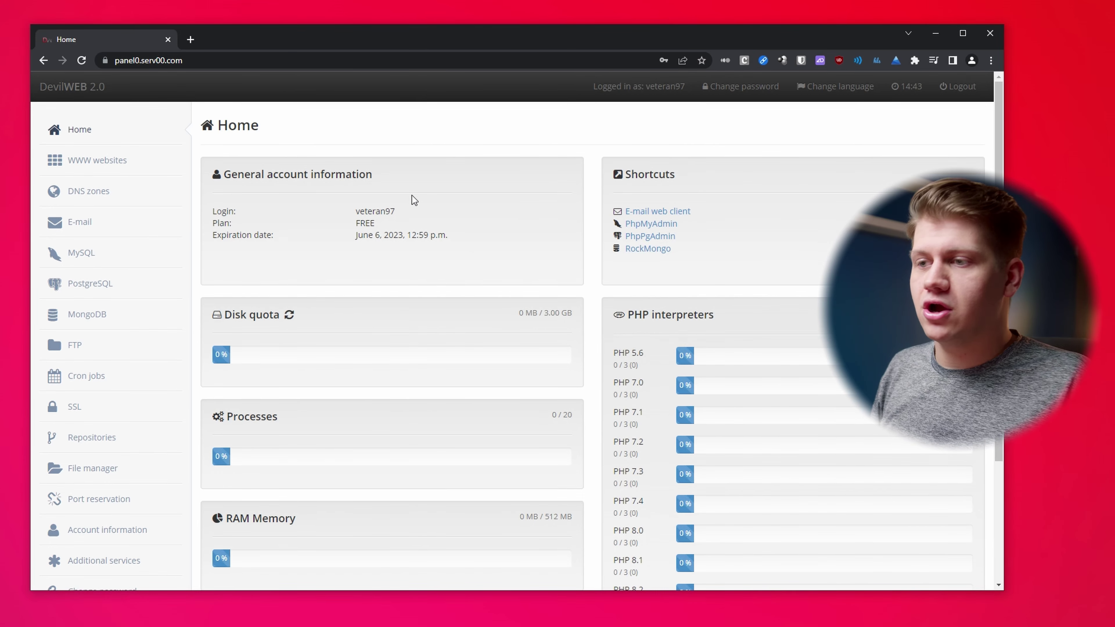
scroll(412, 196, "down", 1)
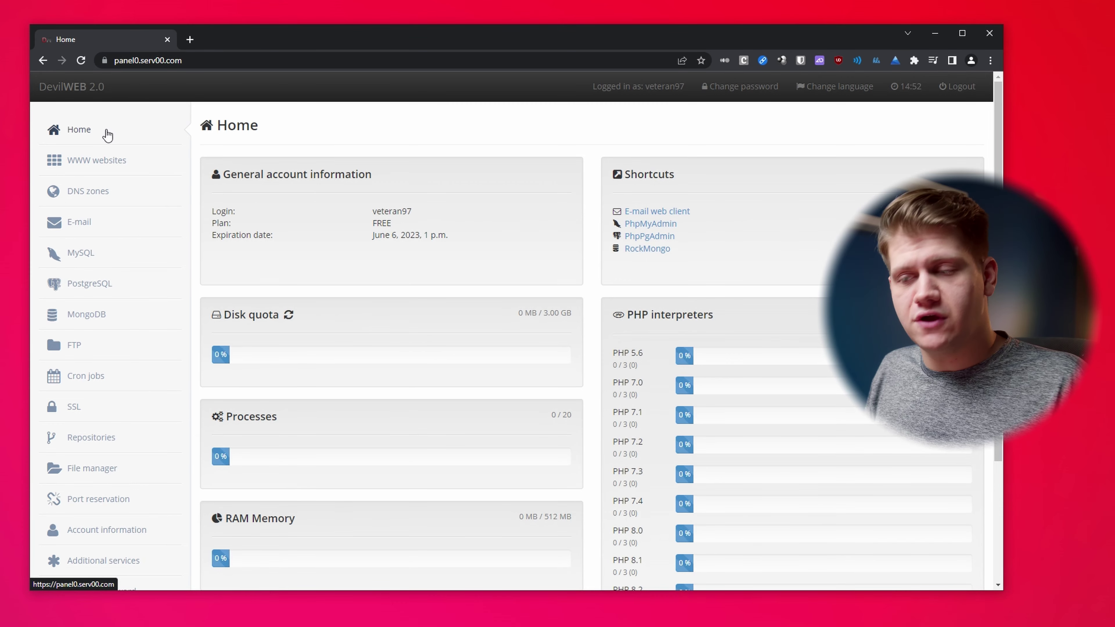
scroll(94, 303, "down", 1)
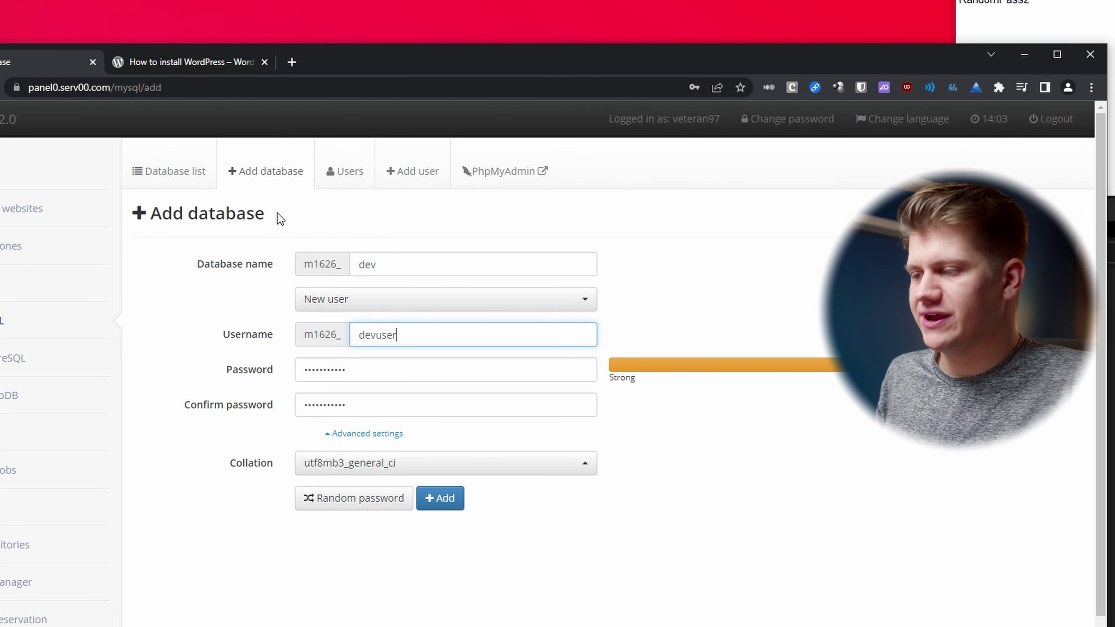
left_click(450, 505)
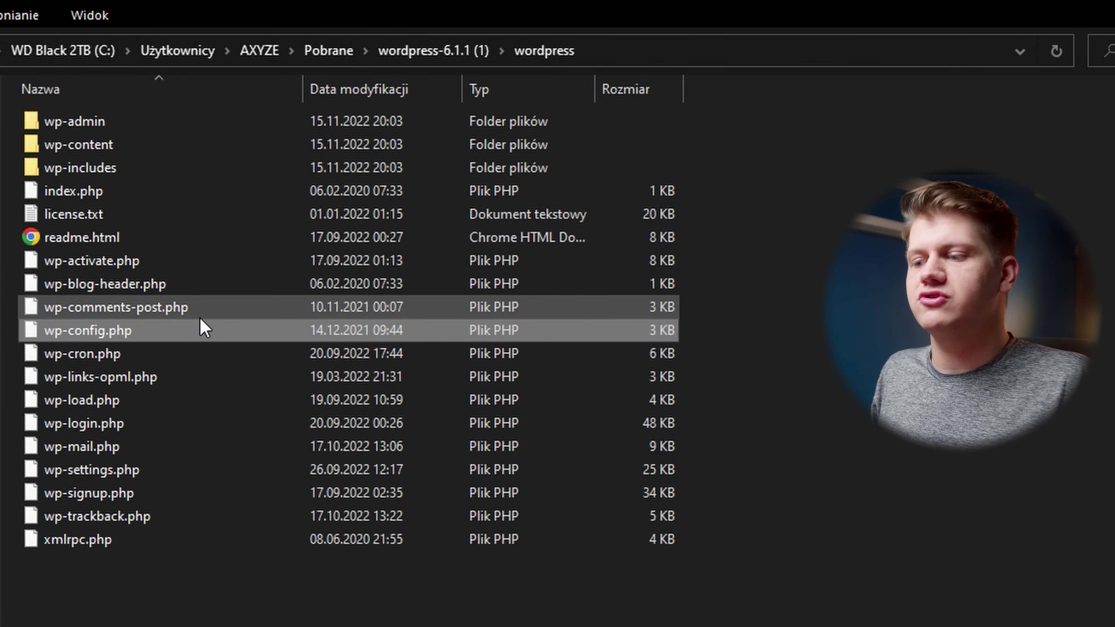
Step: In wp-config.php, replace the database name, user, password and localhost host with the new values
key("Return")
scroll(575, 266, "down", 3)
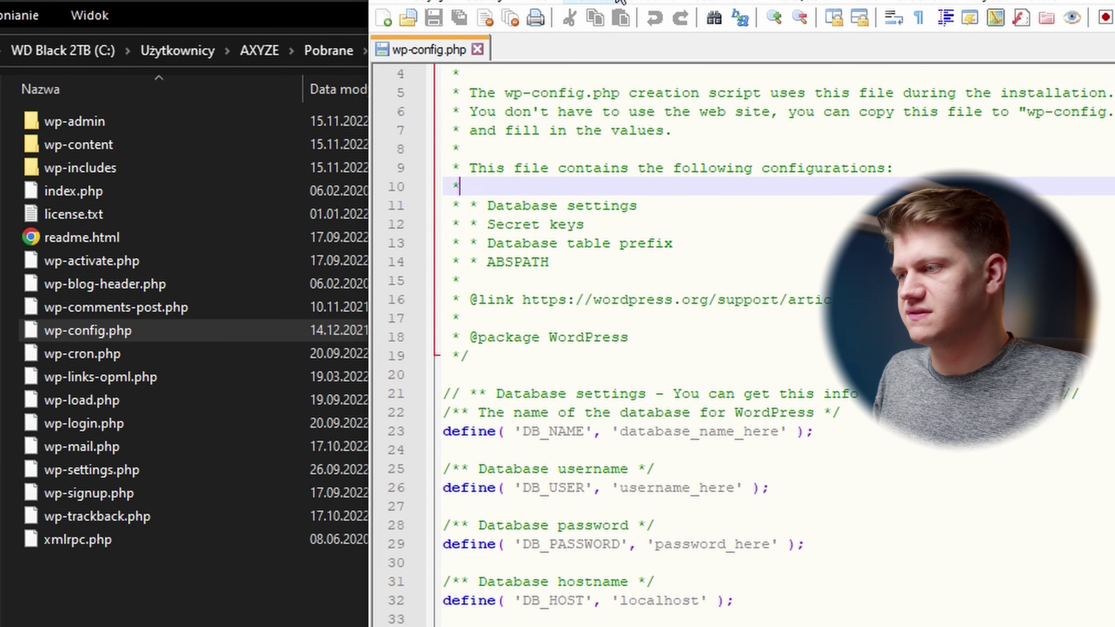
double_click(780, 432)
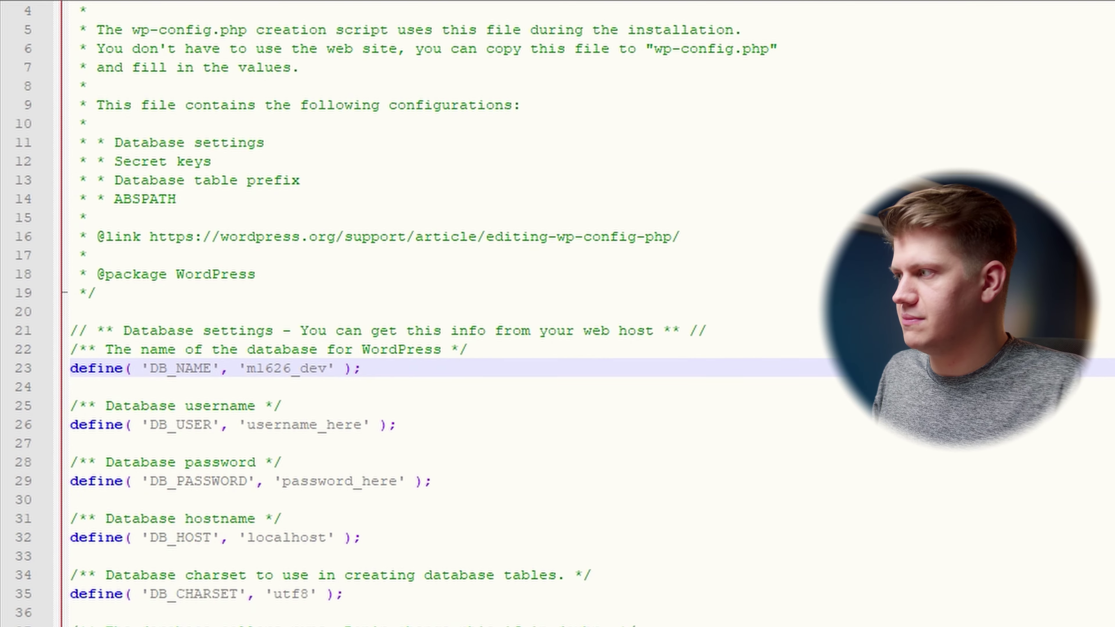
left_click_drag(363, 424, 282, 424)
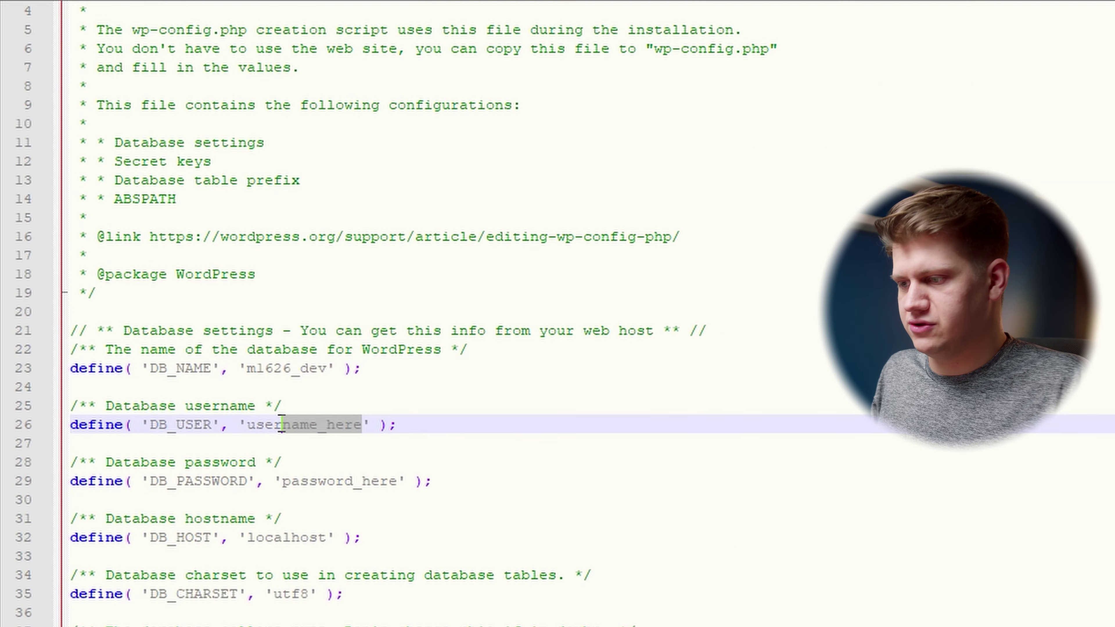
left_click_drag(398, 489, 287, 490)
left_click_drag(329, 538, 255, 538)
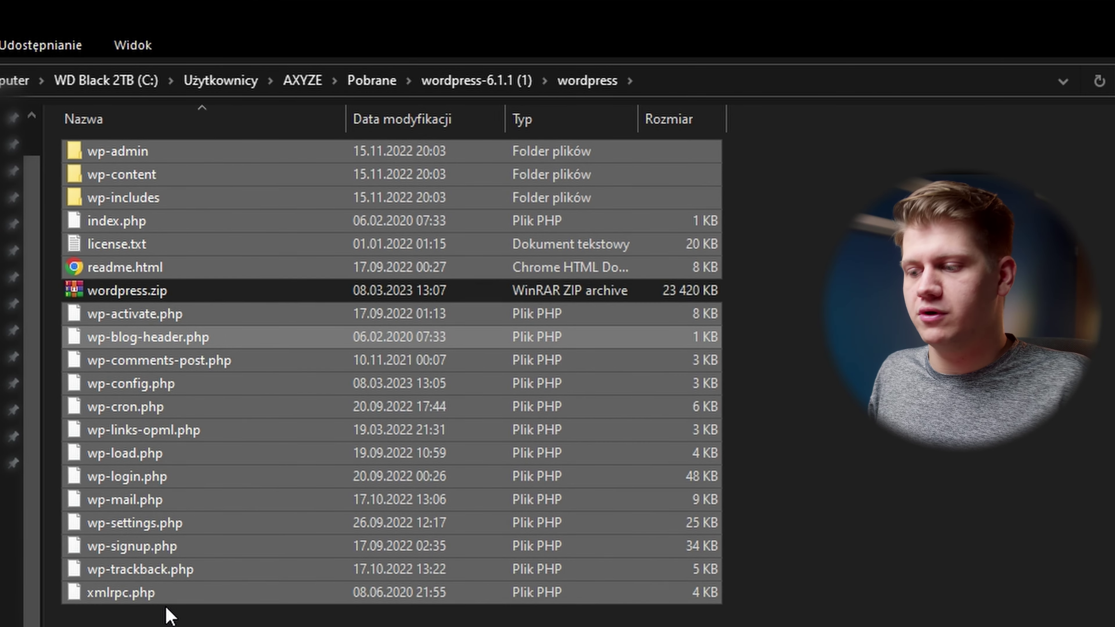
Step: Upload wordpress.zip into the site's public_html folder
left_click(170, 289)
left_click_drag(672, 261, 641, 264)
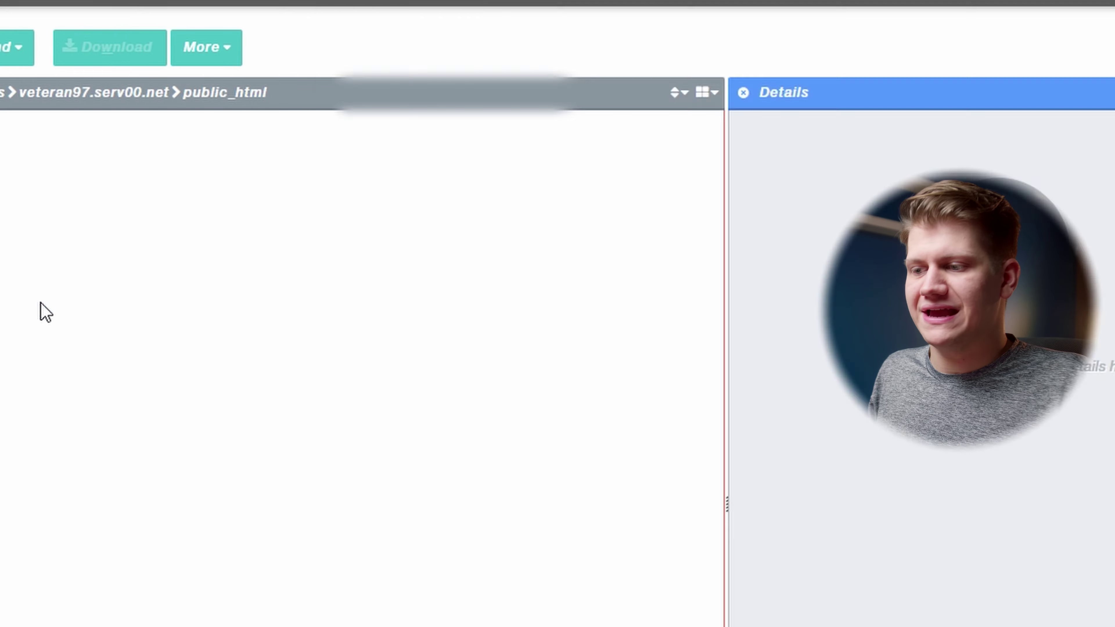
left_click_drag(40, 312, 48, 313)
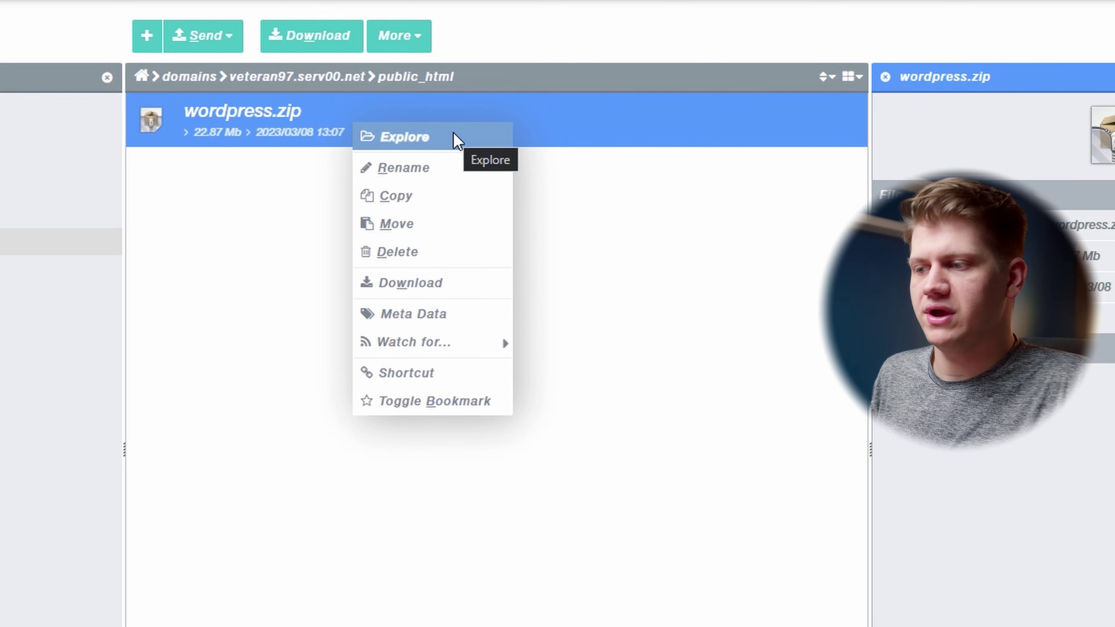
Step: Extract every file from wordpress.zip into public_html
left_click(456, 139)
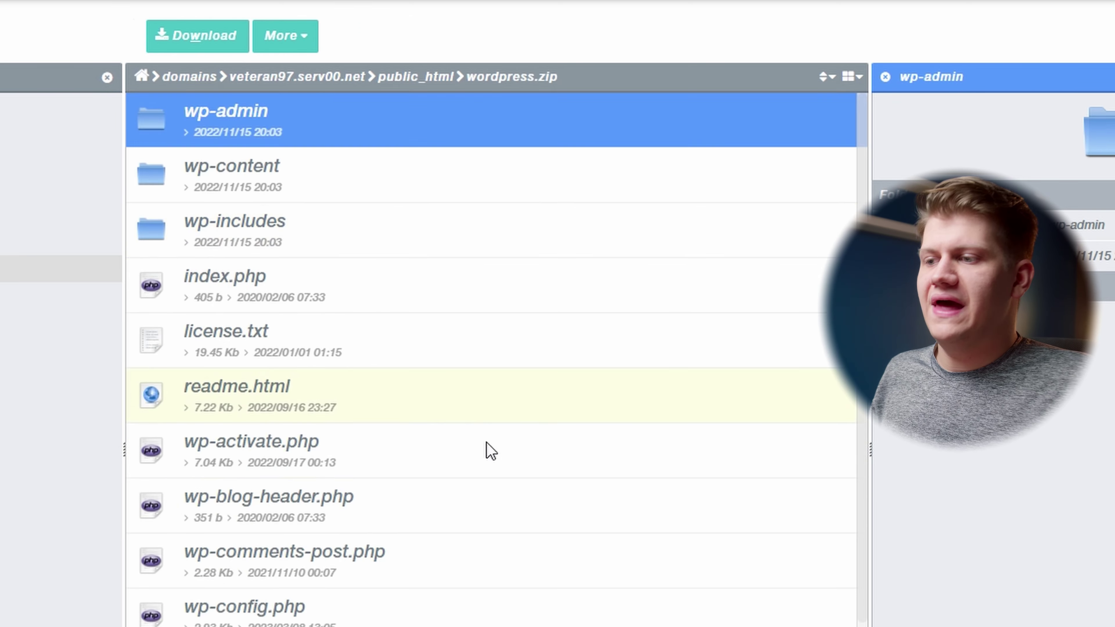
scroll(467, 487, "down", 5)
key("ctrl+a")
left_click(272, 46)
left_click(262, 74)
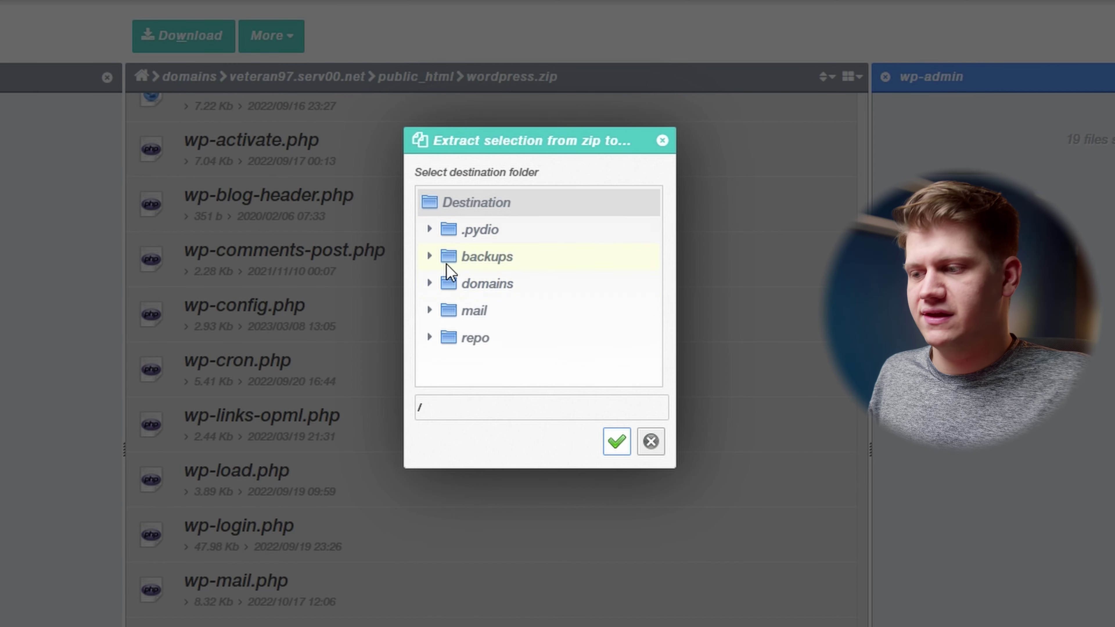
left_click(448, 311)
left_click(524, 367)
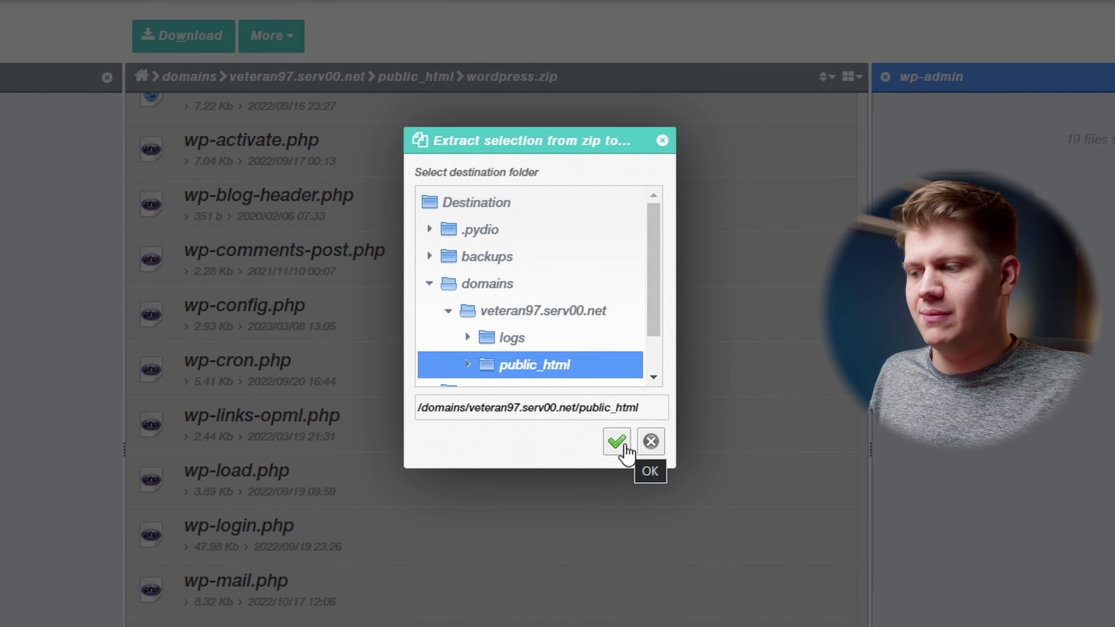
left_click(617, 443)
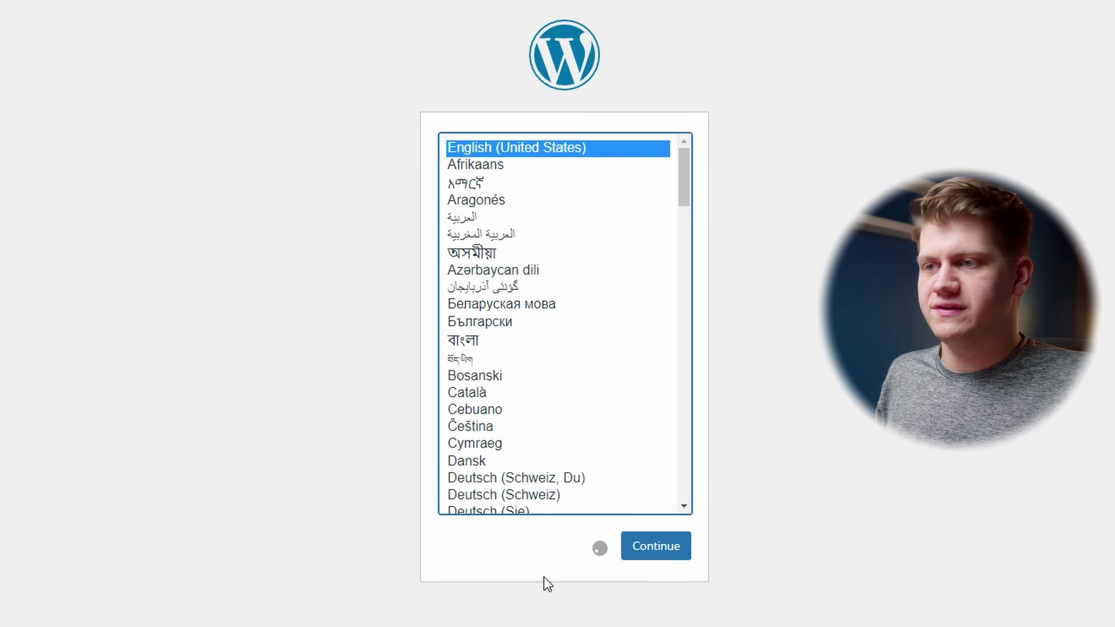
Step: Continue the installer in English and enter the site title LowEndTutorial
left_click(652, 557)
left_click(527, 339)
type("Lo")
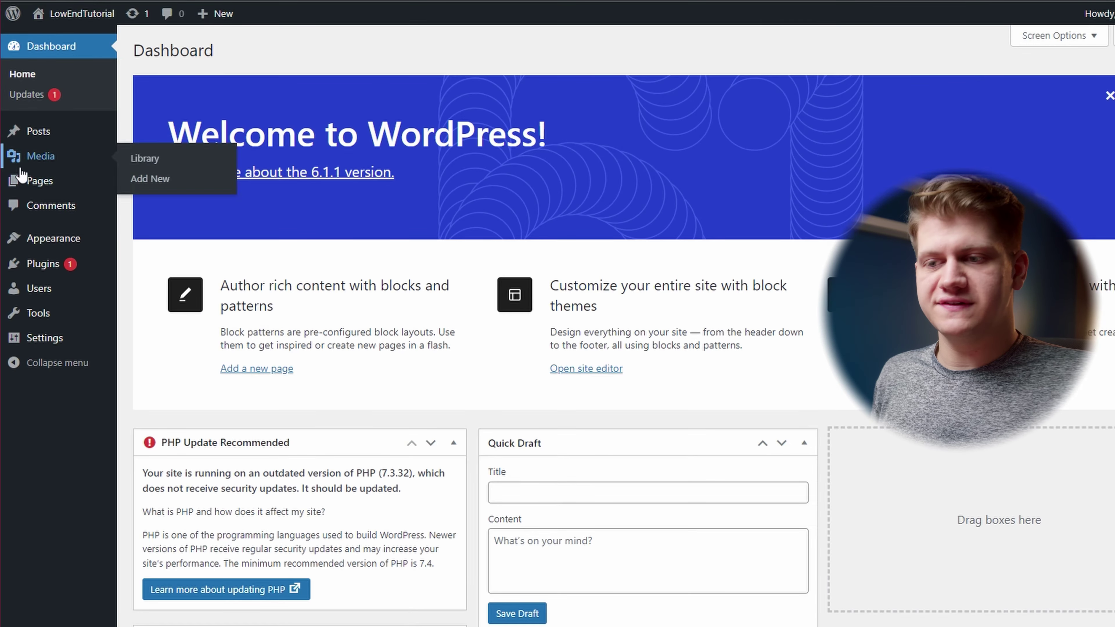
Step: Log in and browse the Plugins, Tools, Pages, Media, Users and Themes admin pages
left_click(27, 153)
left_click(43, 263)
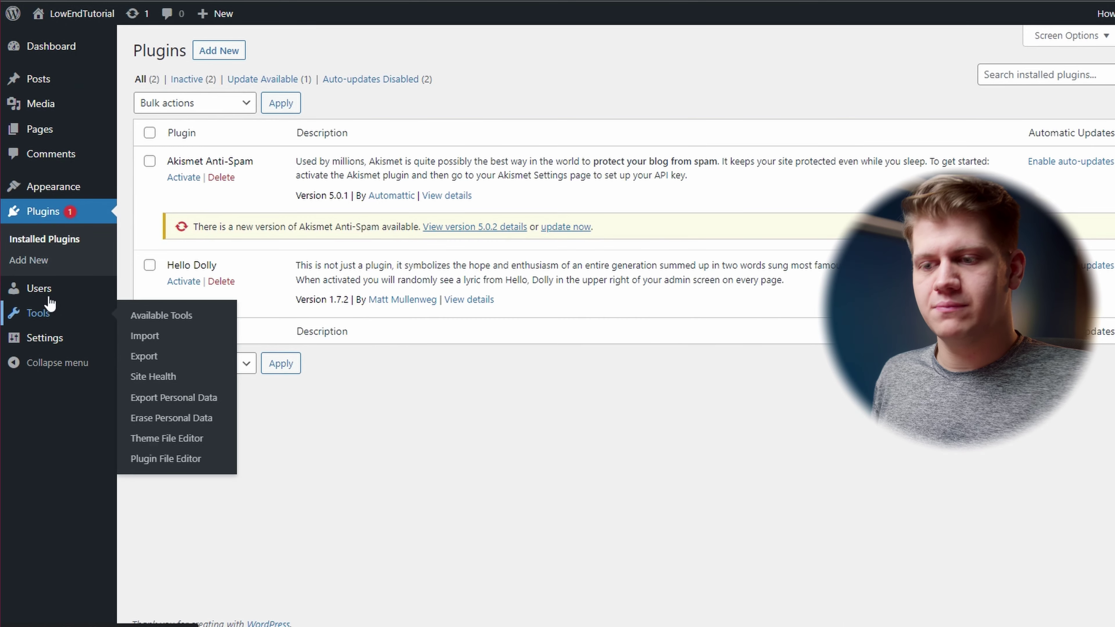
left_click(42, 308)
left_click(39, 128)
left_click(41, 103)
left_click(38, 289)
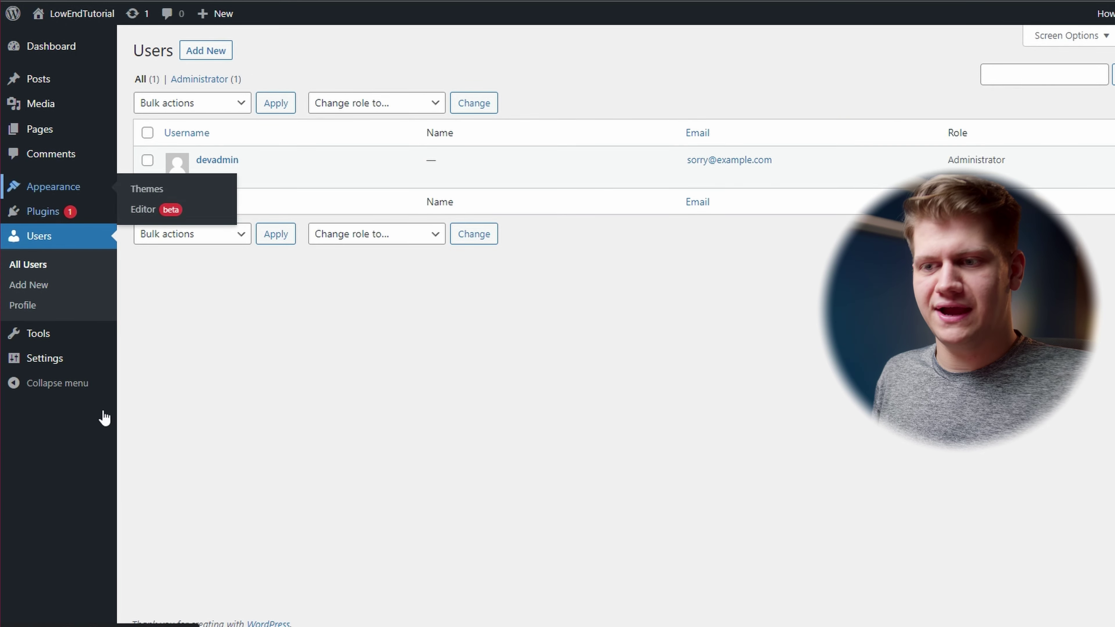
left_click(48, 187)
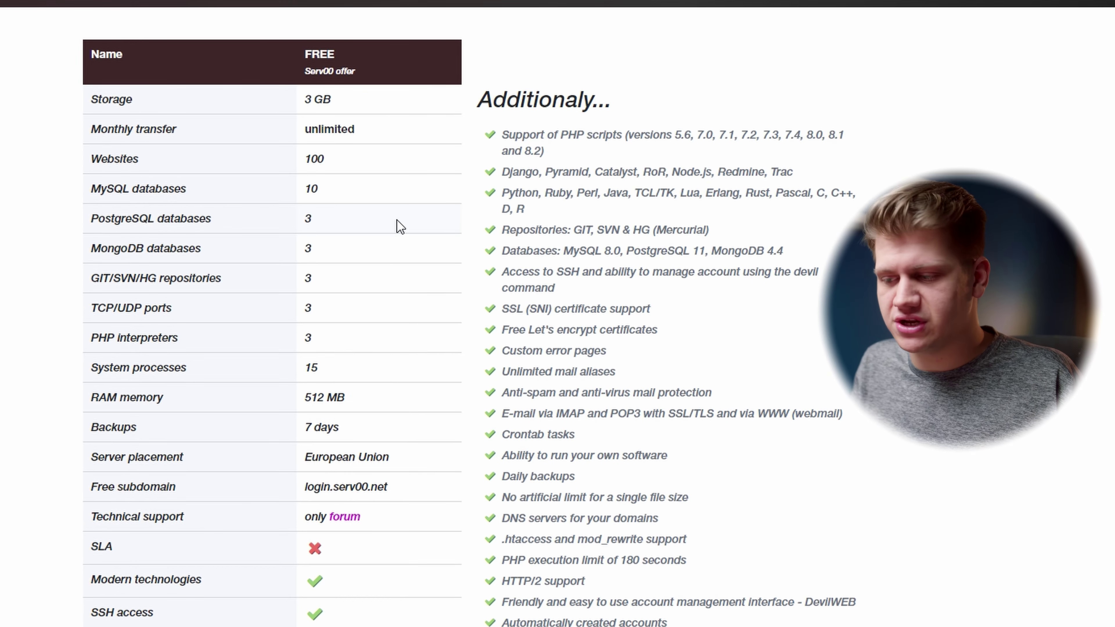
Step: Scroll the Serv00 free plan table down to the Free! price row
scroll(398, 221, "down", 4)
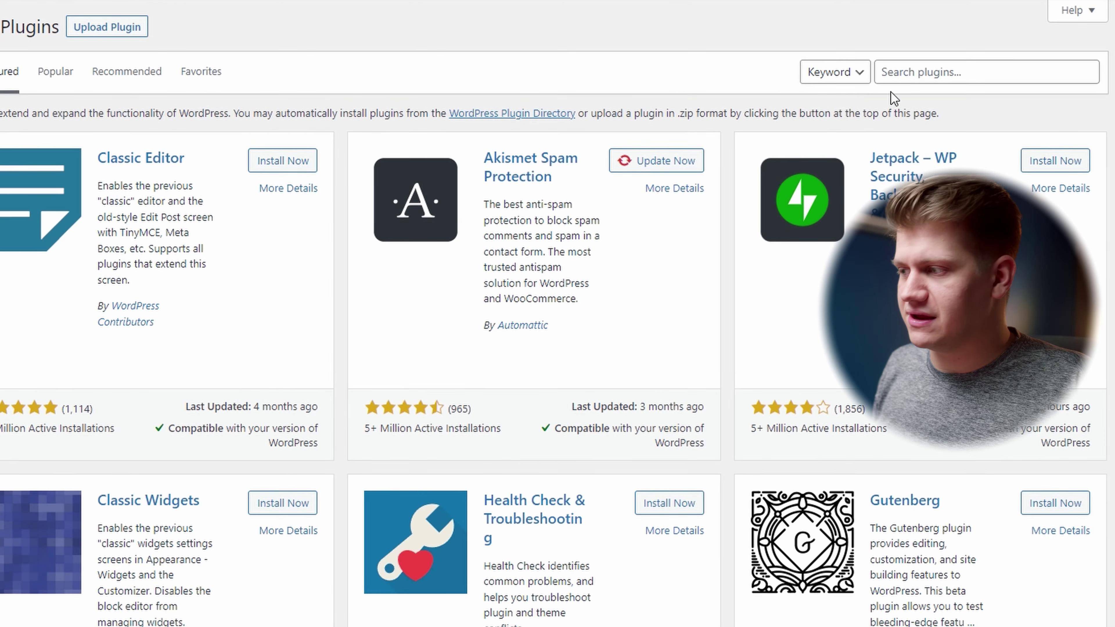
Step: Search the WordPress plugin directory for 'cloudflare page c'
left_click(940, 74)
type("cloudf")
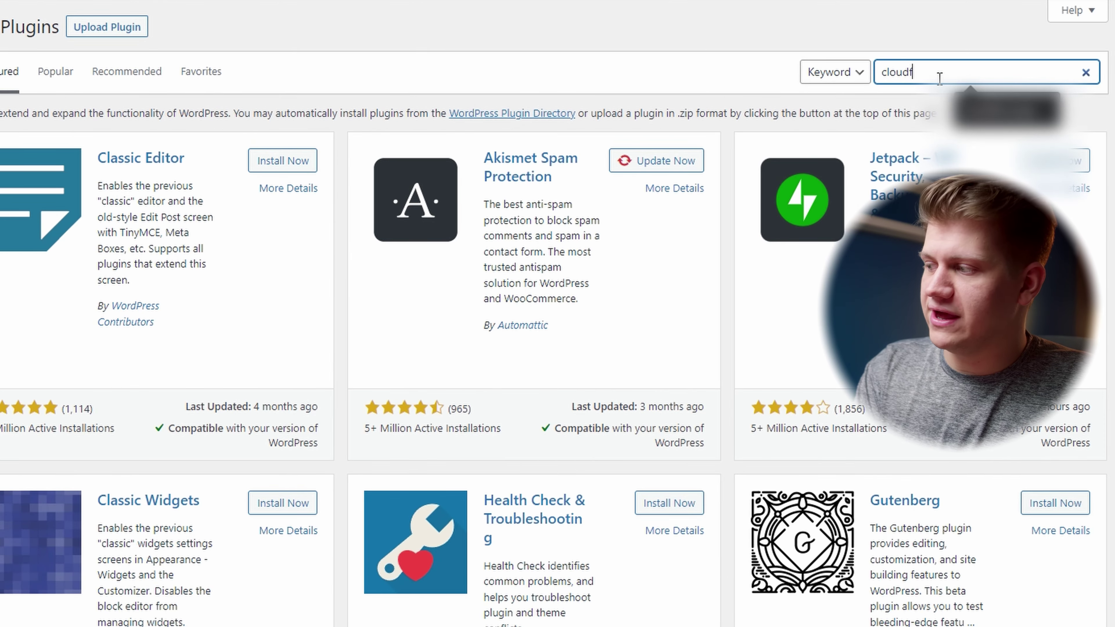
type("lare page c")
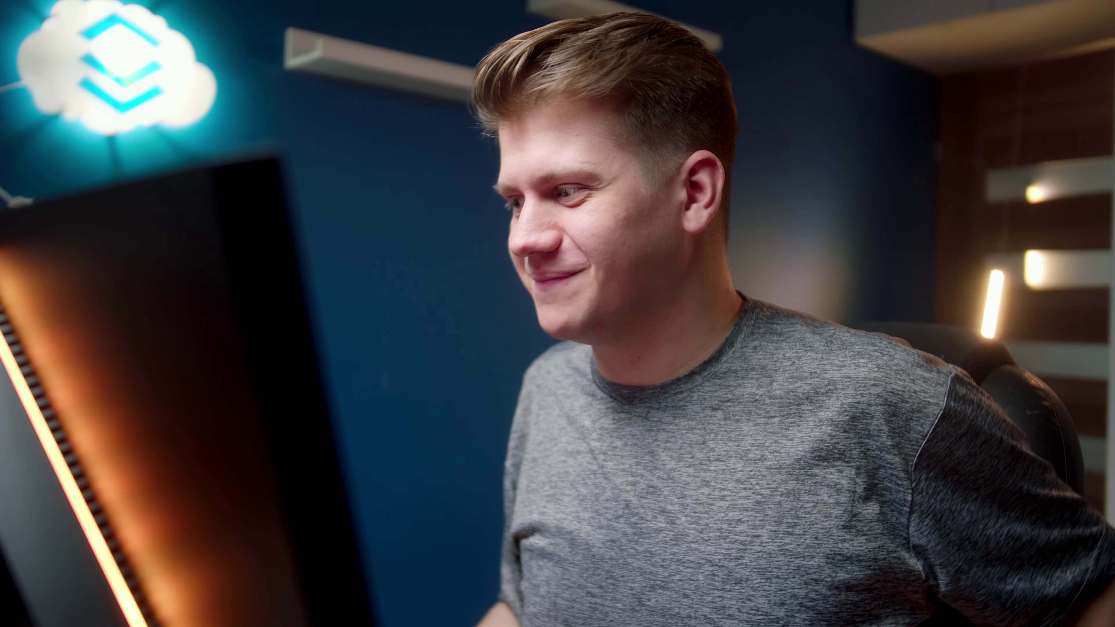
Step: Run 'sysctl hw.model hw.machine hw.ncpu' to show the Xeon Silver 4214, amd64, 24 CPUs
left_click_drag(157, 30, 272, 34)
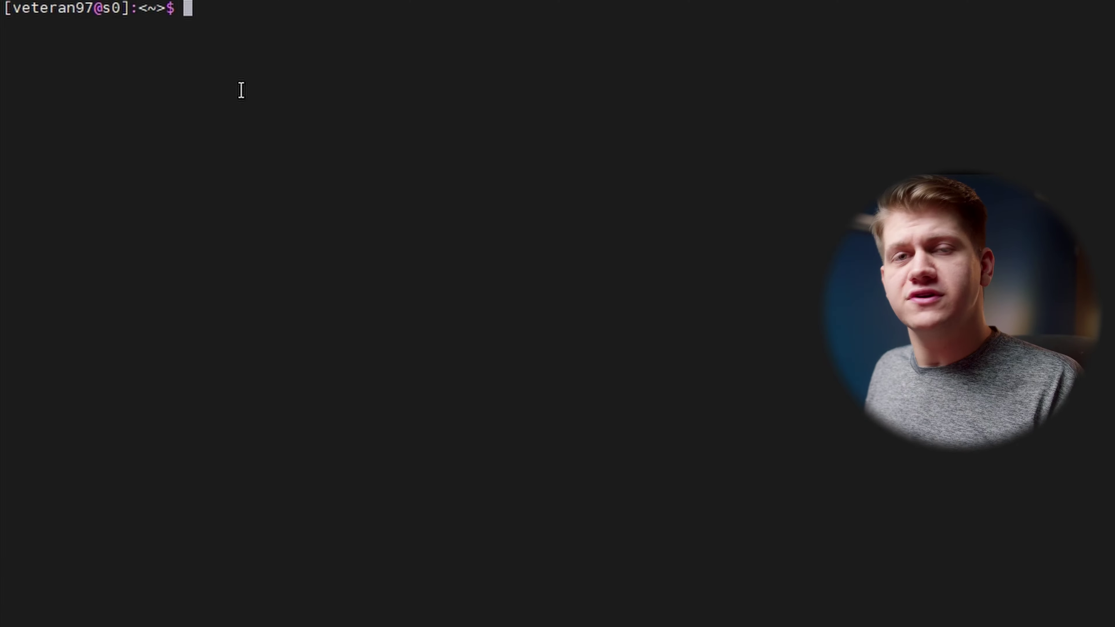
right_click(232, 57)
left_click(288, 145)
key("Return")
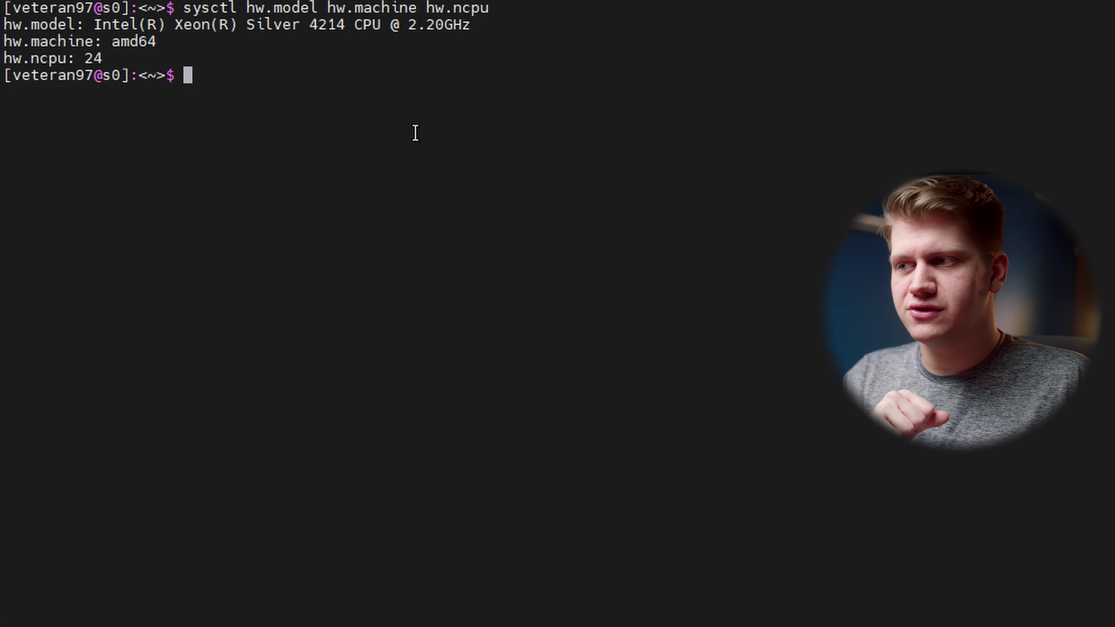
Step: Clear the terminal and rerun df -h, noting the 4.0T /usr/home filesystem
key("ctrl+l")
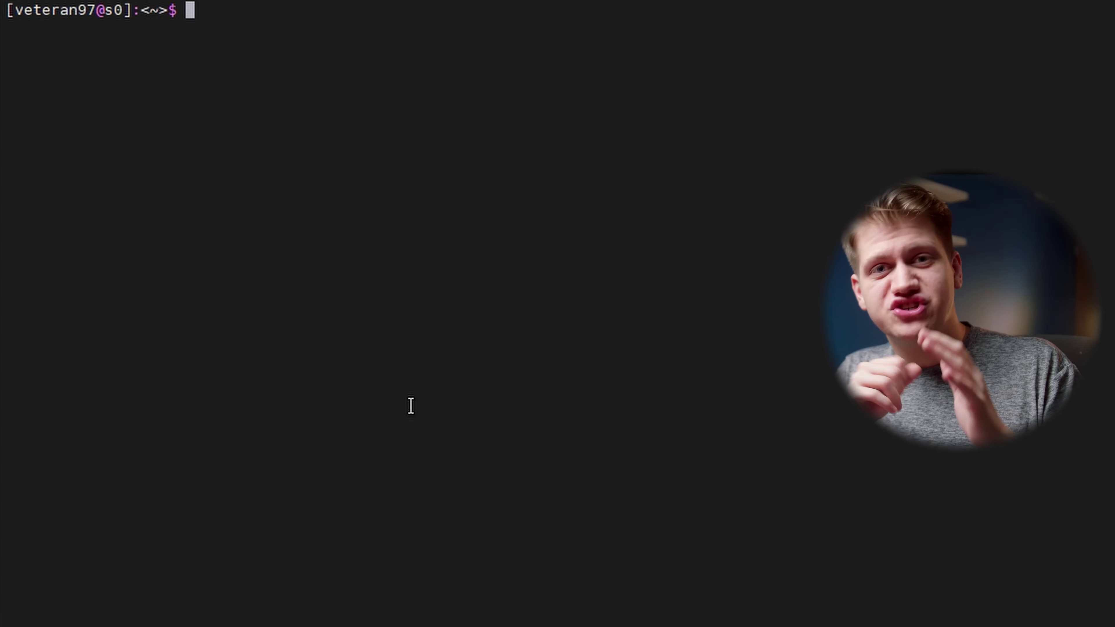
key("Up")
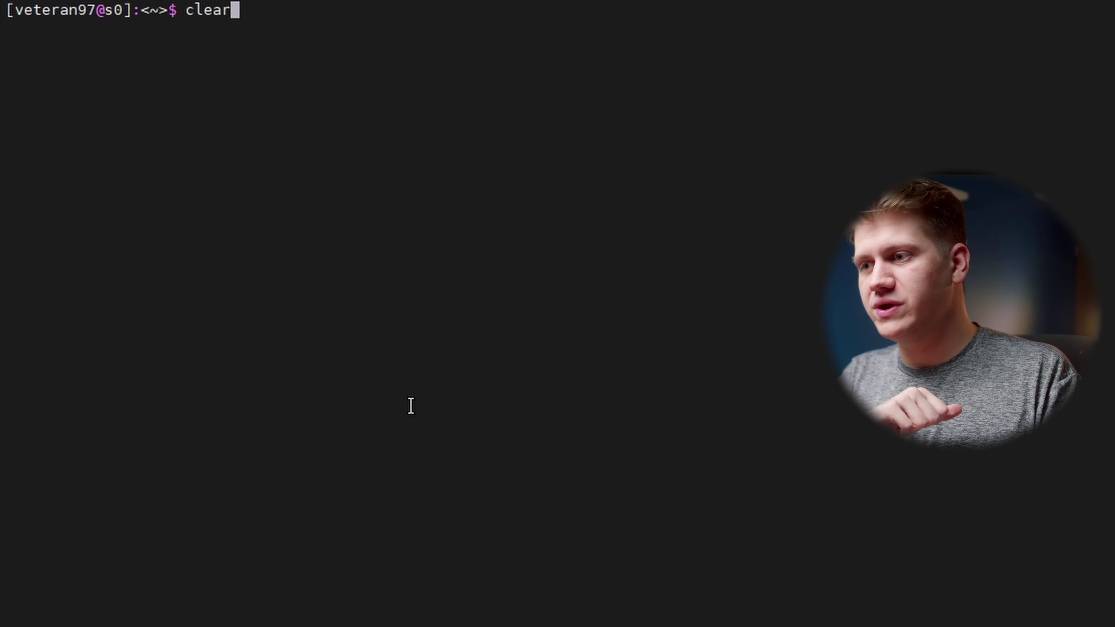
key("Up")
key("Return")
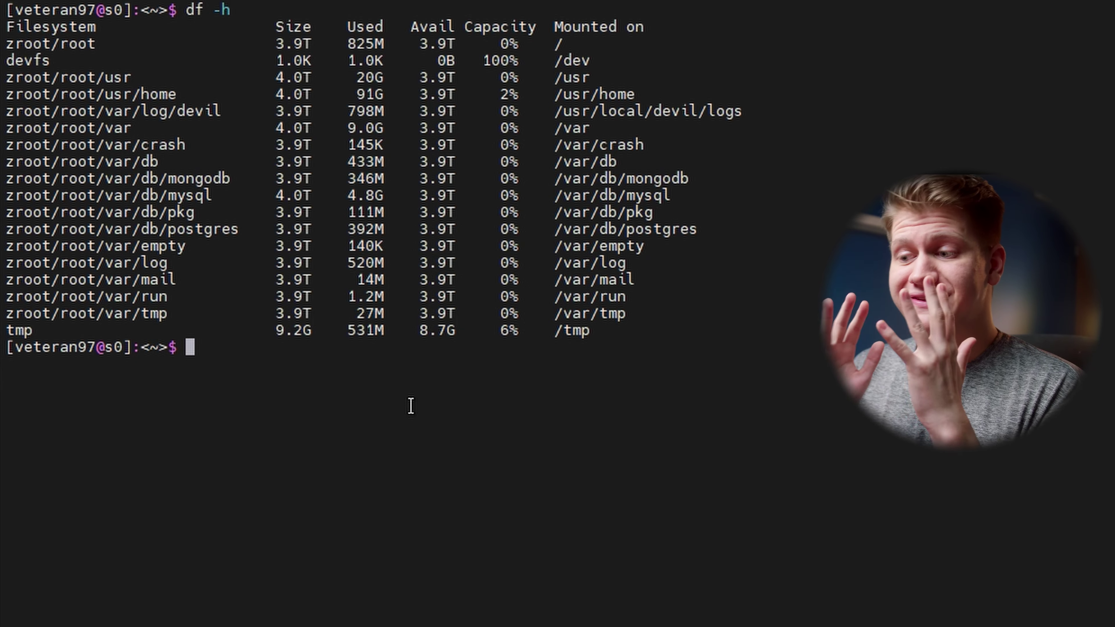
left_click_drag(63, 212, 6, 212)
left_click(303, 326)
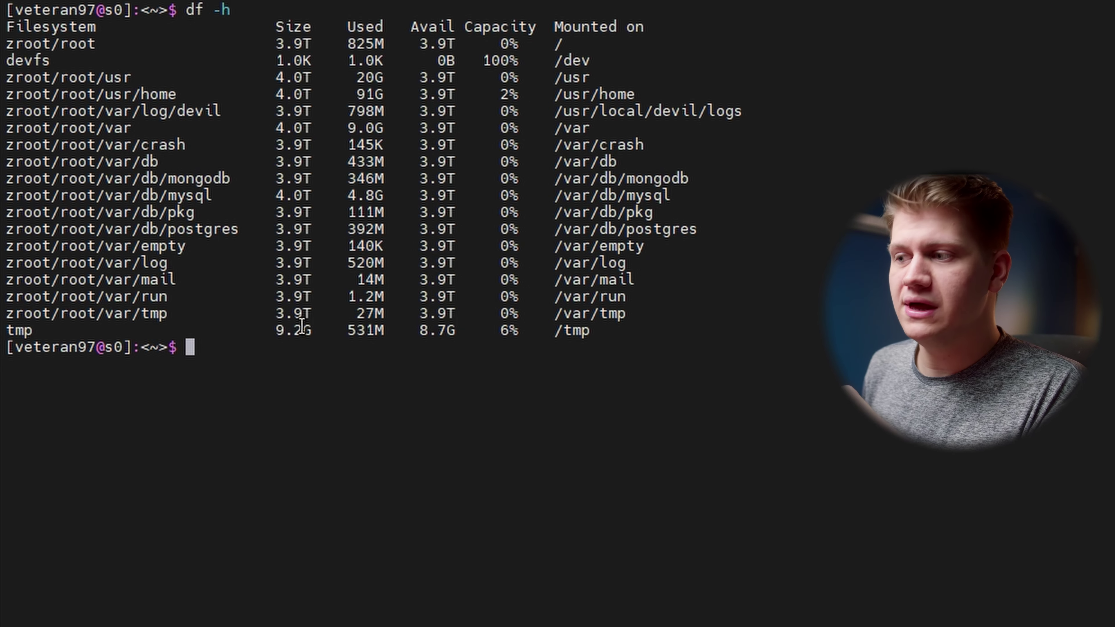
left_click_drag(276, 90, 309, 93)
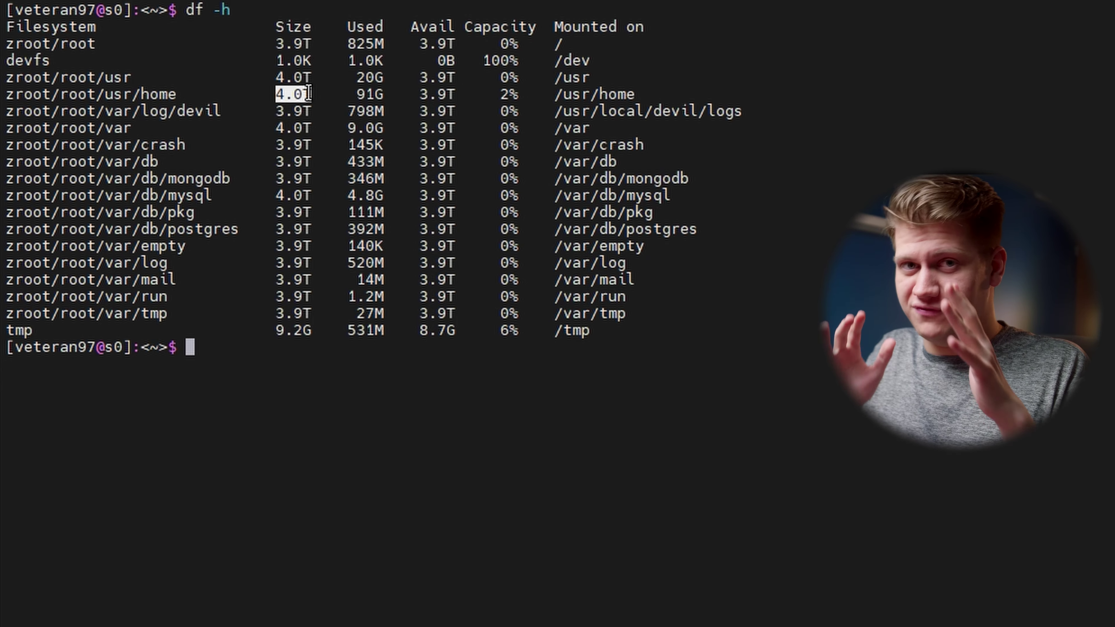
Step: List the SATA drives from /var/run/dmesg.boot, finding model SDLF1CRM-016T-1HA2
type("egrep 'da[0-9]|cd[0-9]' /var/run/dmesg.boot")
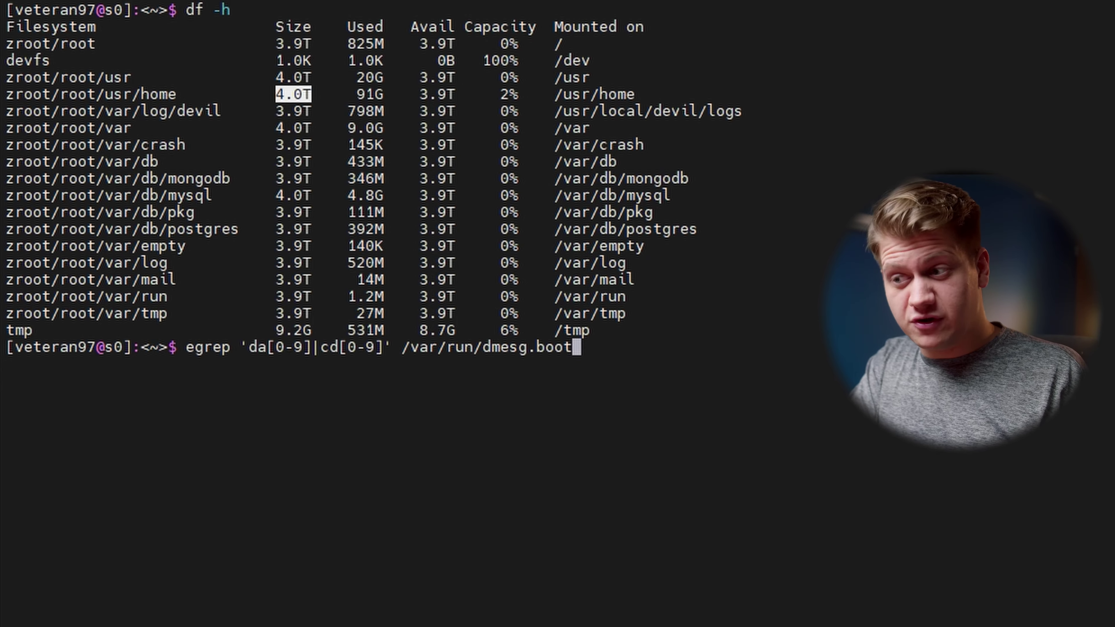
key("Return")
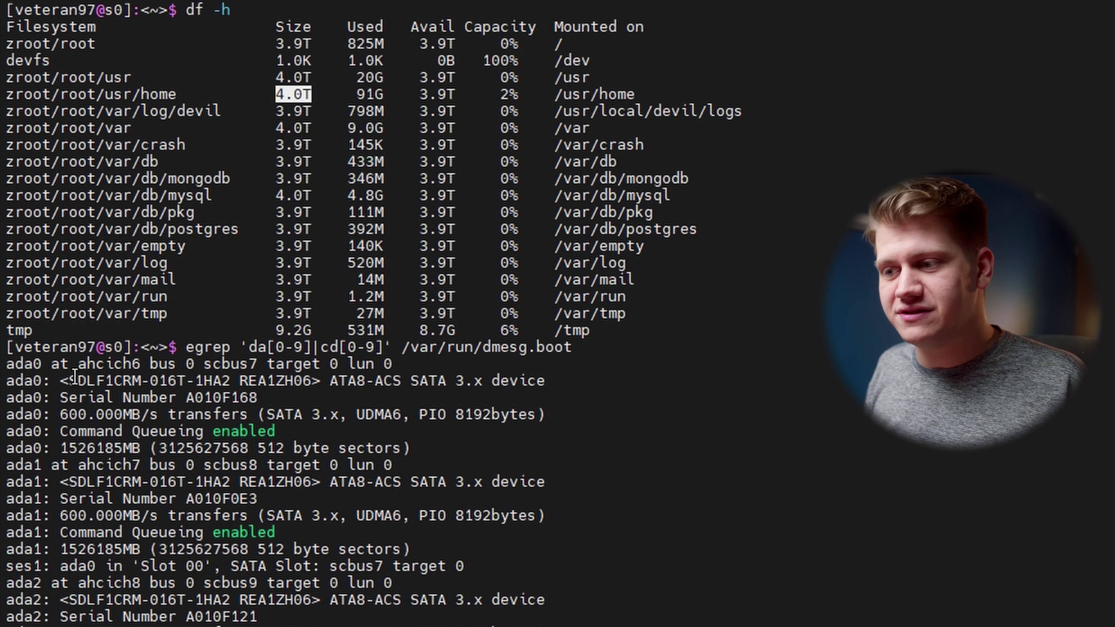
left_click_drag(69, 380, 230, 380)
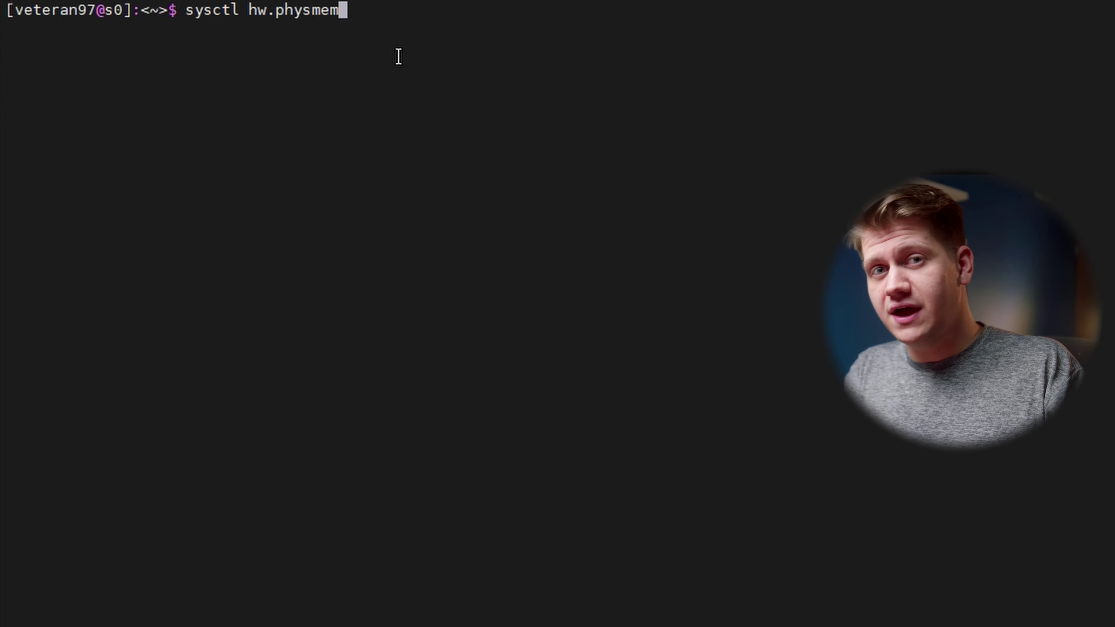
key("Return")
double_click(167, 27)
key("ctrl+c")
key("ctrl+c")
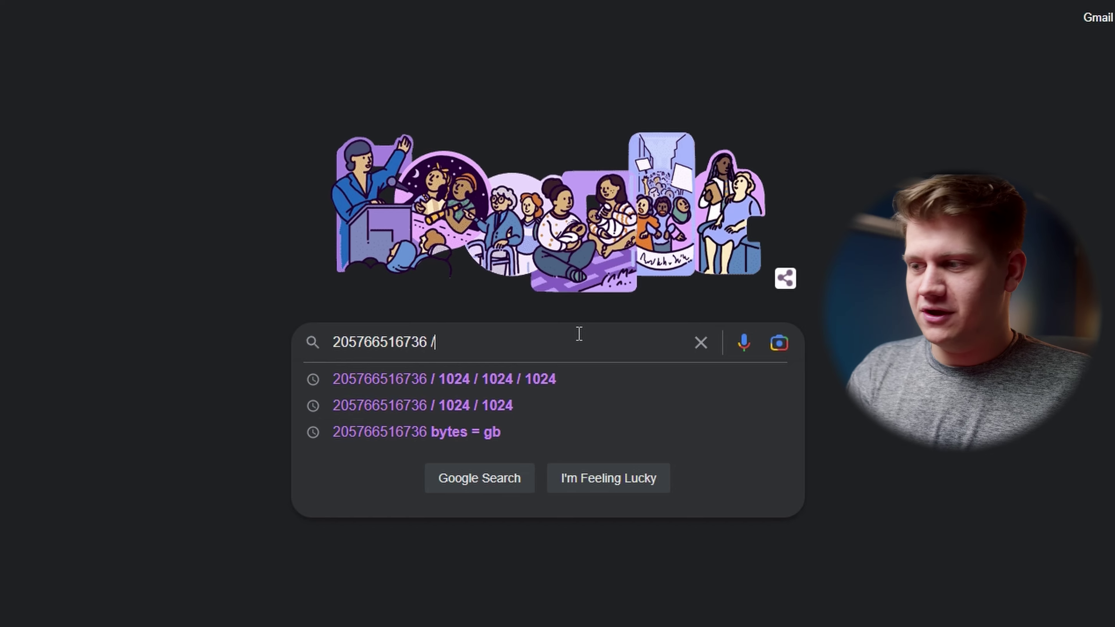
type("1024")
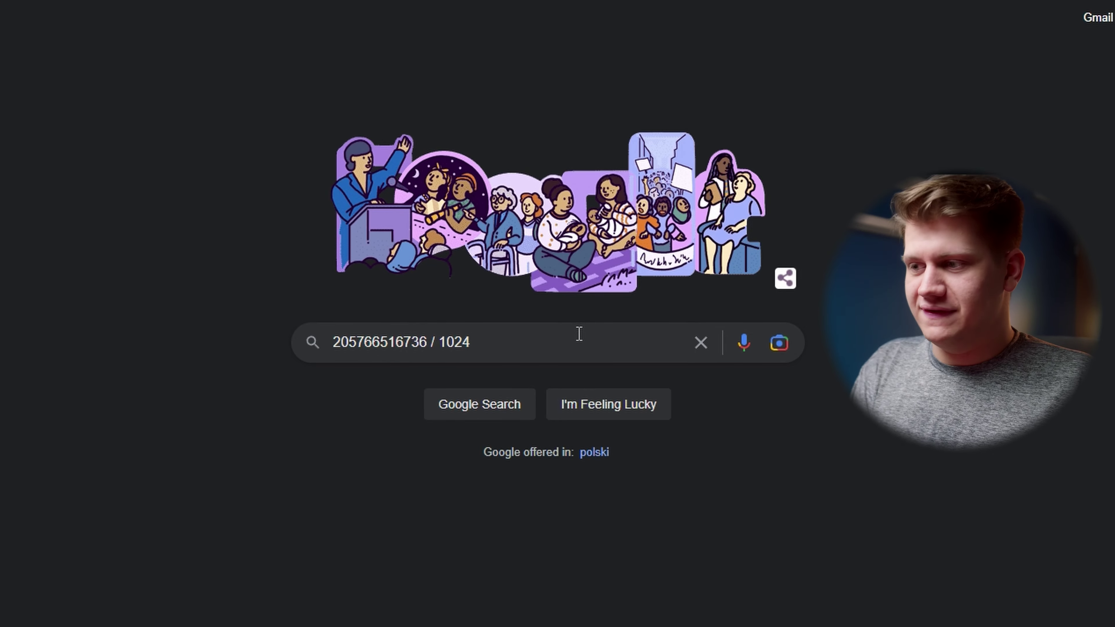
key("Return")
left_click(342, 38)
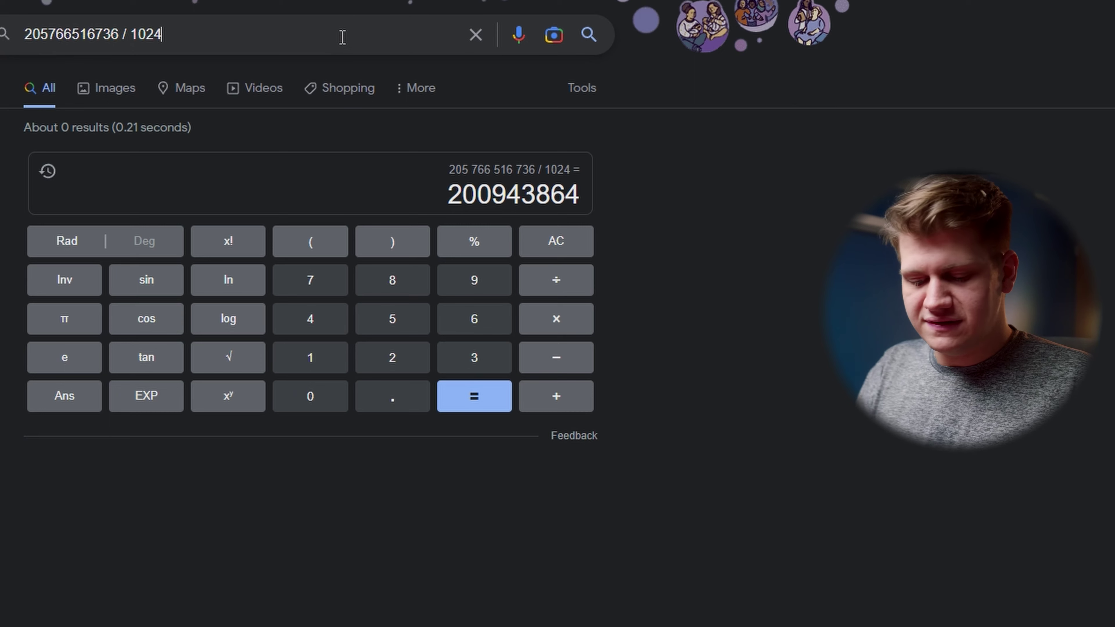
type("/ 1024")
key("Return")
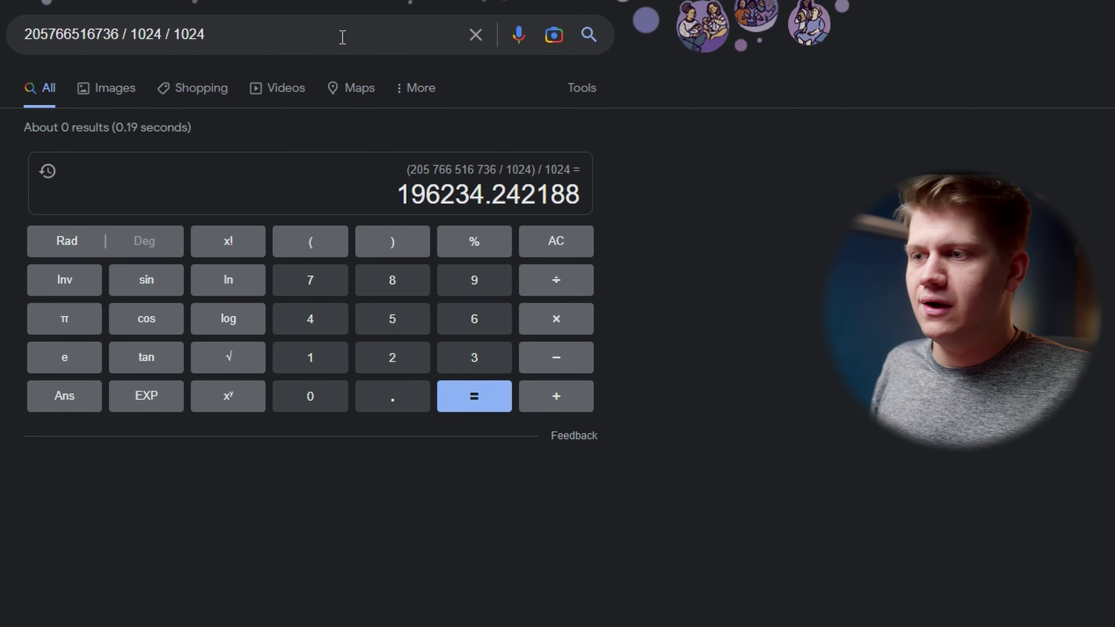
type("/ 1024")
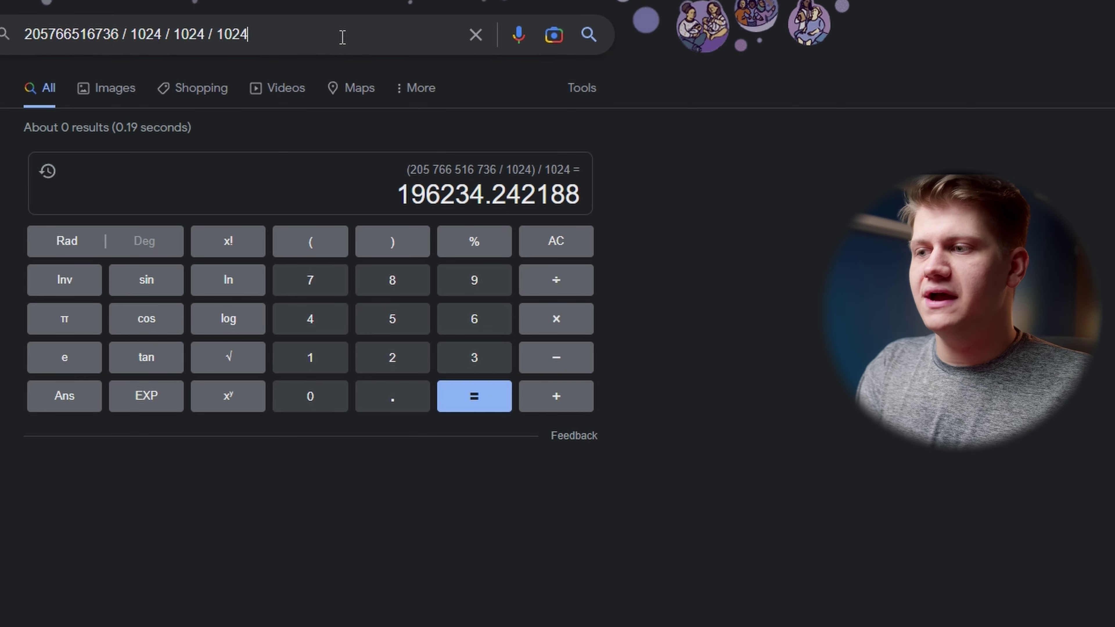
key("Return")
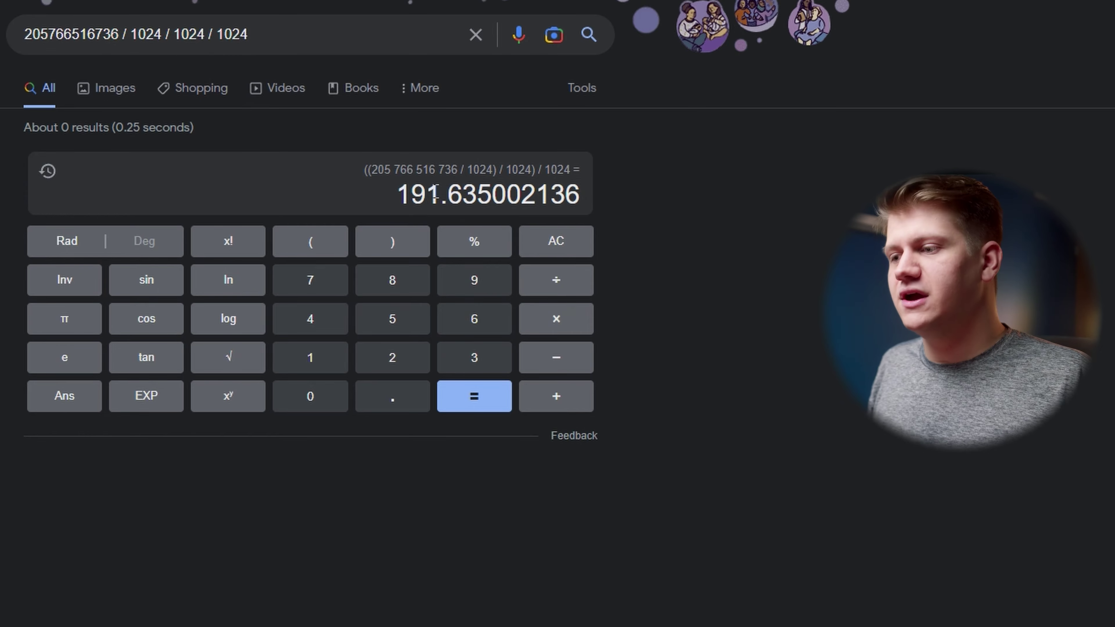